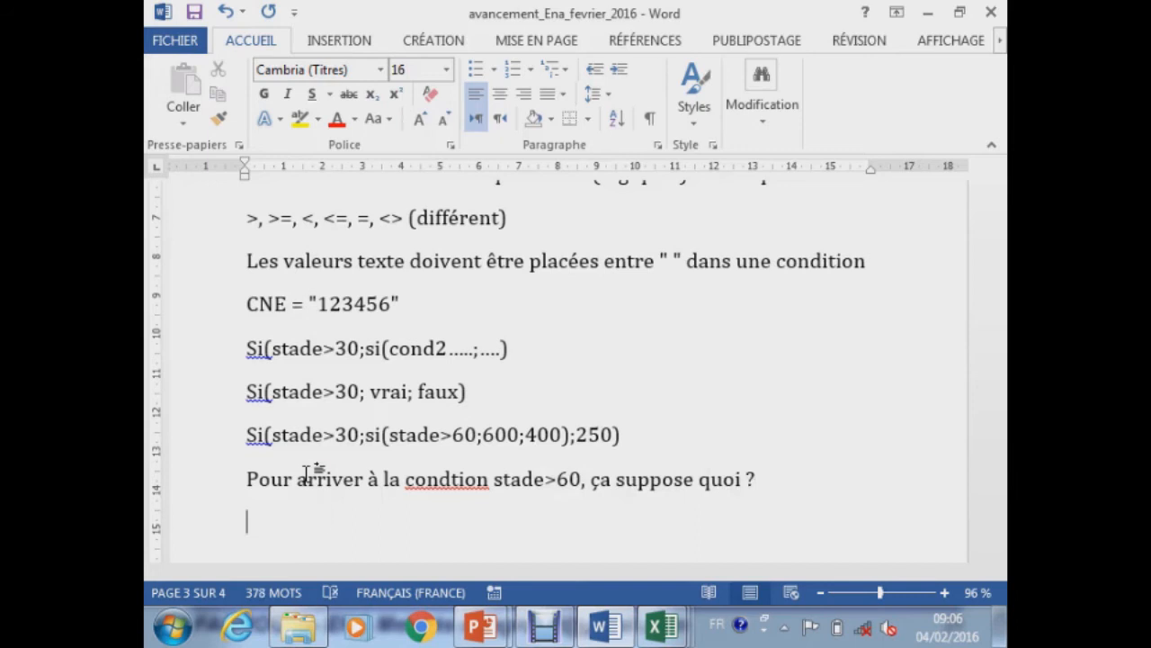
Correct "condtion" to "condition" in the question about stade>60 and append the answer "le stade est >30" to that line
{"action": "left_click", "coordinate": [451, 477]}
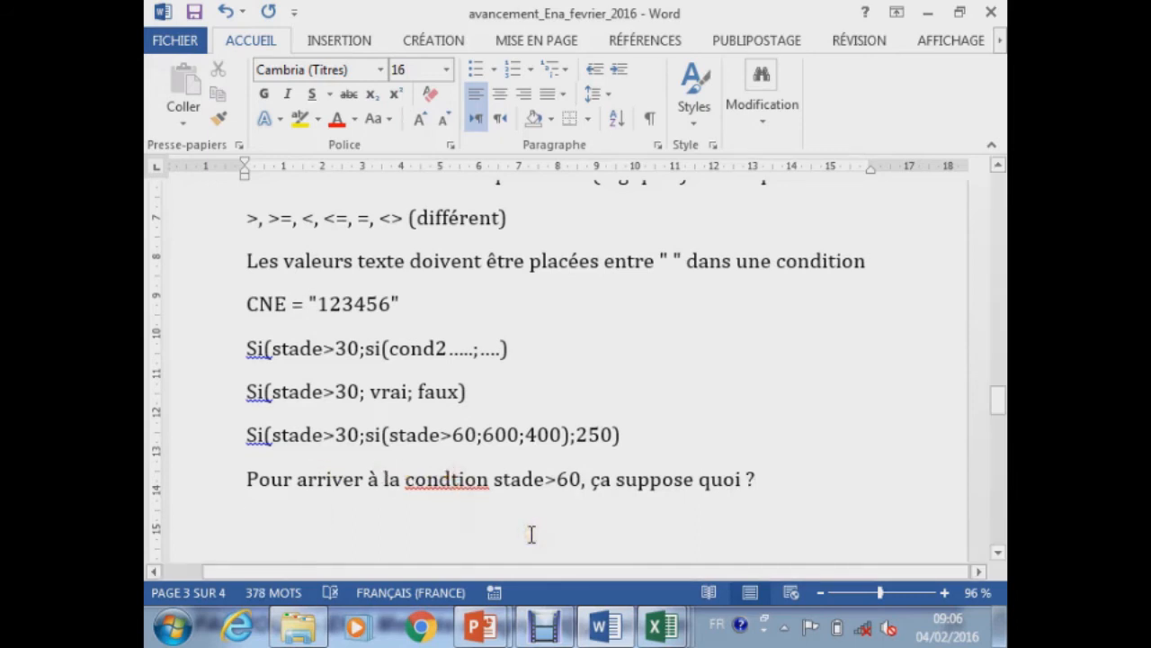
{"action": "type", "text": "i"}
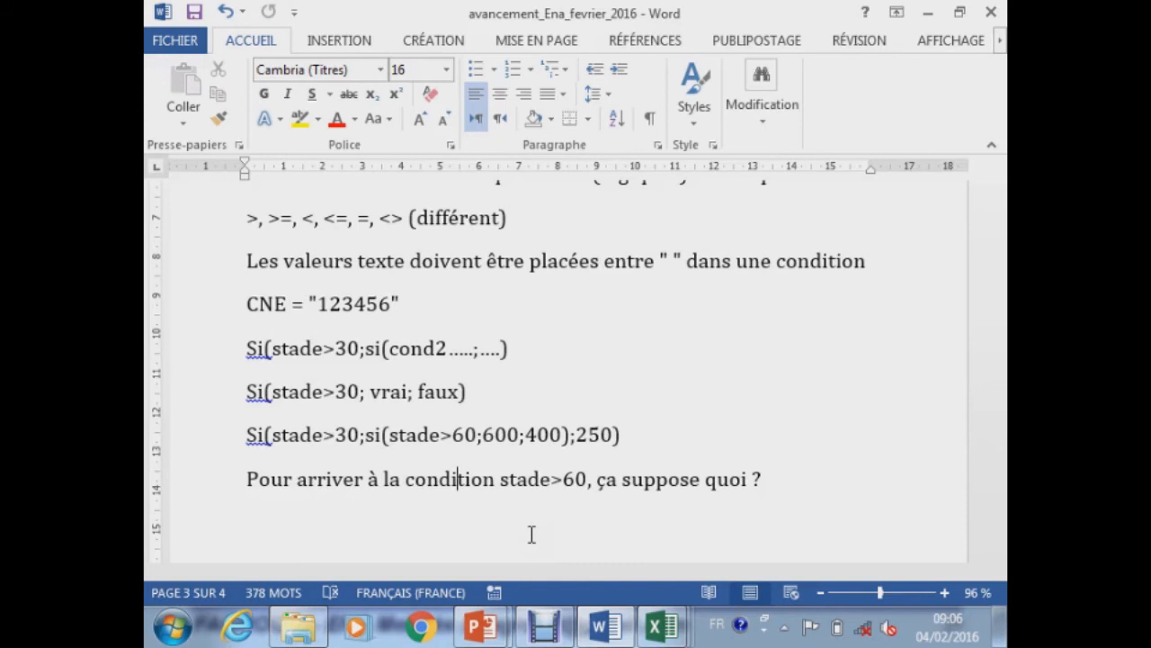
{"action": "left_click", "coordinate": [822, 495]}
{"action": "type", "text": "le stade est "}
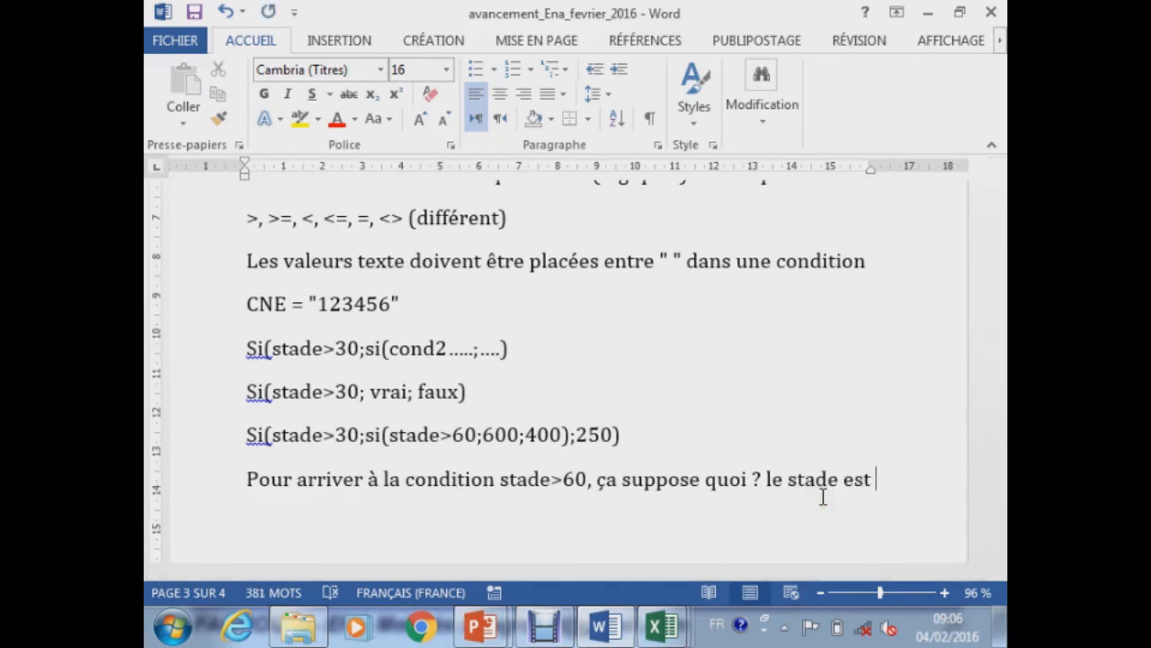
{"action": "type", "text": ">3°"}
{"action": "key", "text": "BackSpace"}
{"action": "type", "text": "0"}
{"action": "key", "text": "Return"}
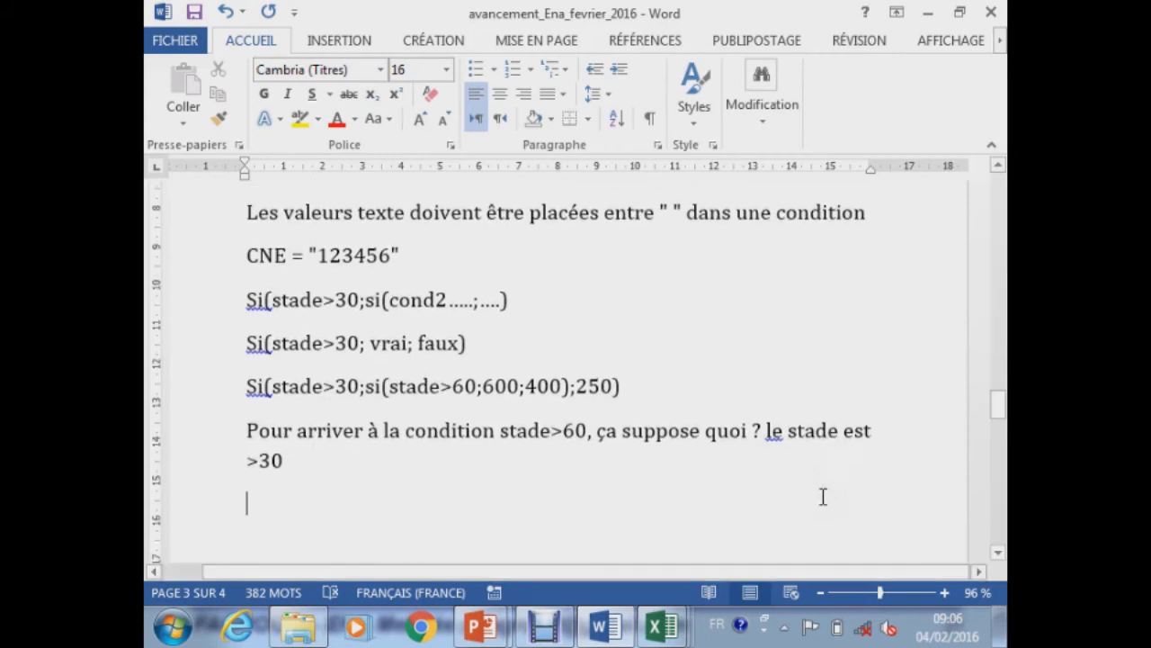
Below the answer, write the reversed nested formula "Si(stade<30;250;si(stade<60;400;600))"
{"action": "scroll", "coordinate": [822, 496], "scroll_direction": "down", "scroll_amount": 1}
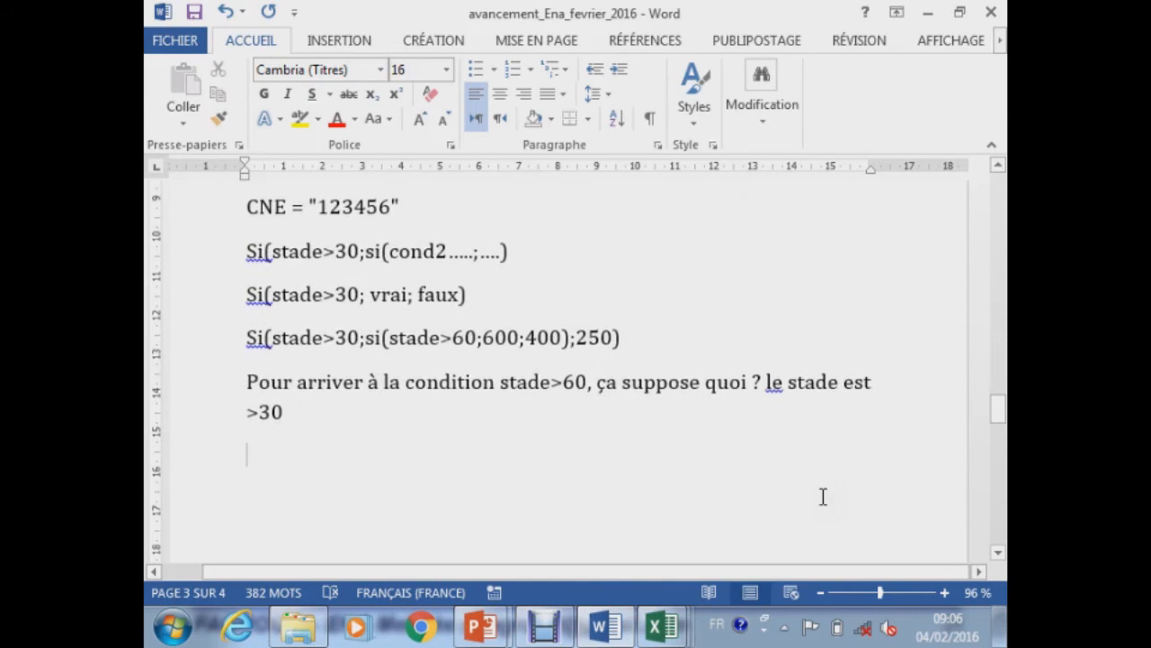
{"action": "left_click", "coordinate": [250, 335]}
{"action": "left_click_drag", "start_coordinate": [610, 318], "coordinate": [645, 338]}
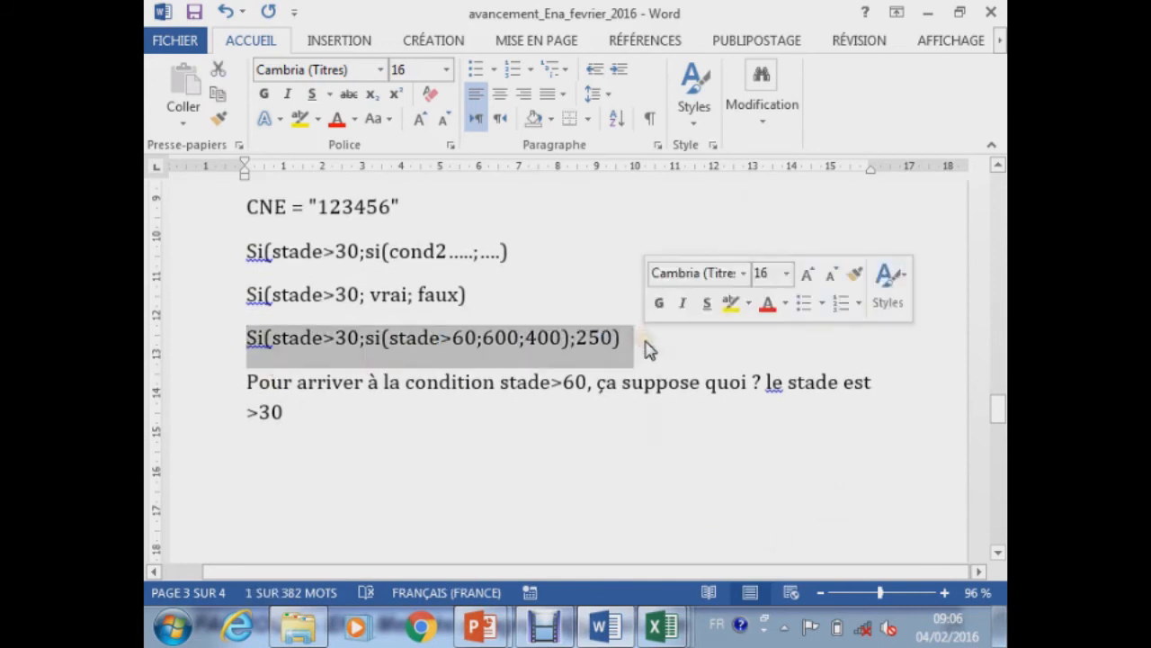
{"action": "left_click", "coordinate": [291, 452]}
{"action": "type", "text": "si(stade<"}
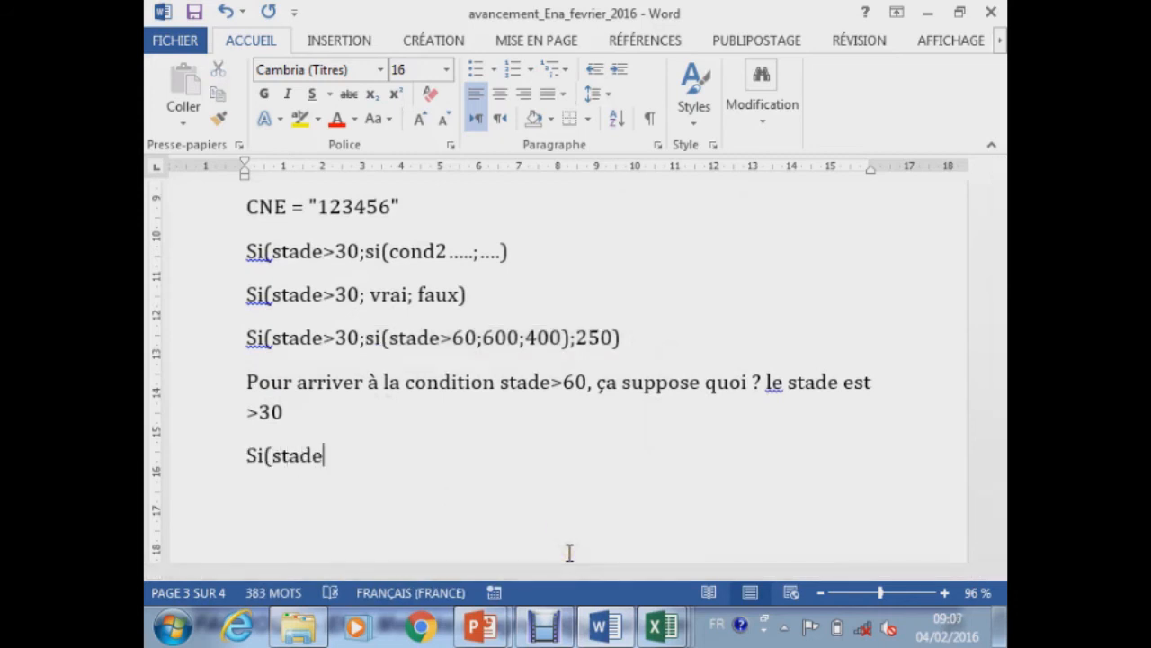
{"action": "type", "text": "30;250;"}
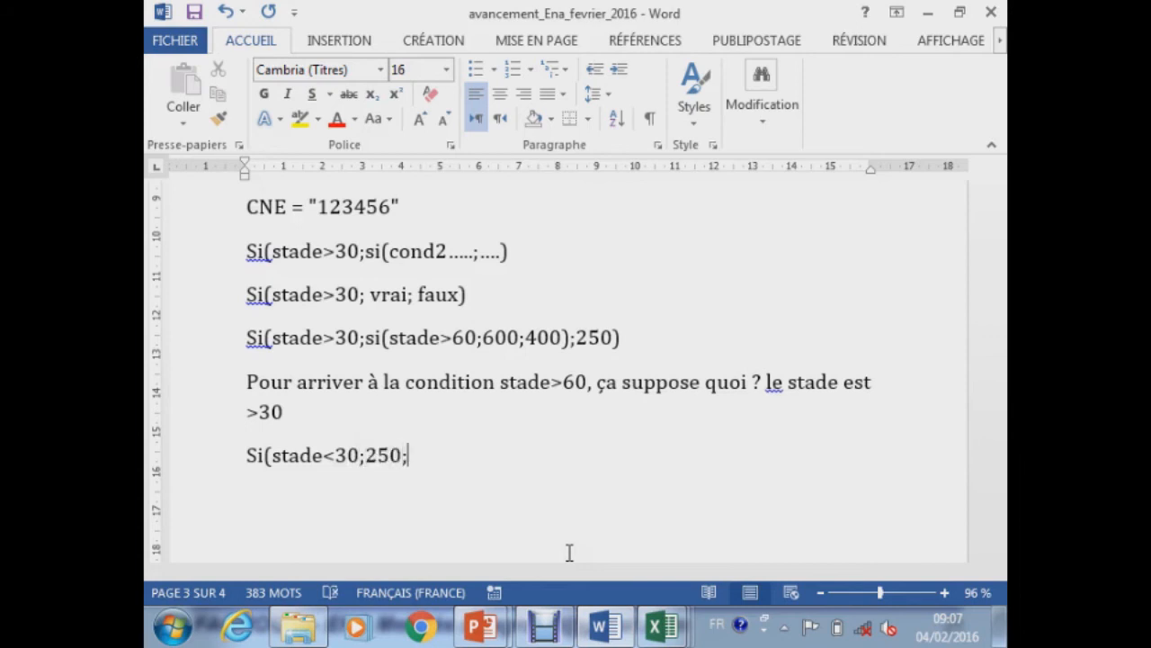
{"action": "type", "text": "si(stade<"}
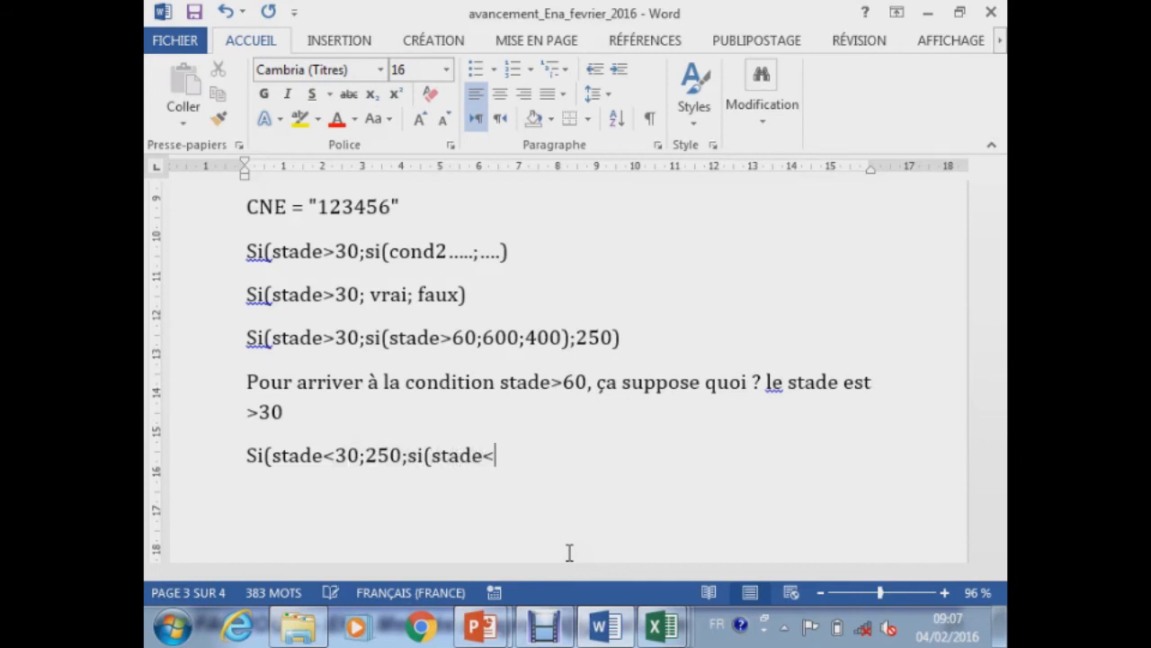
{"action": "type", "text": "60;400;"}
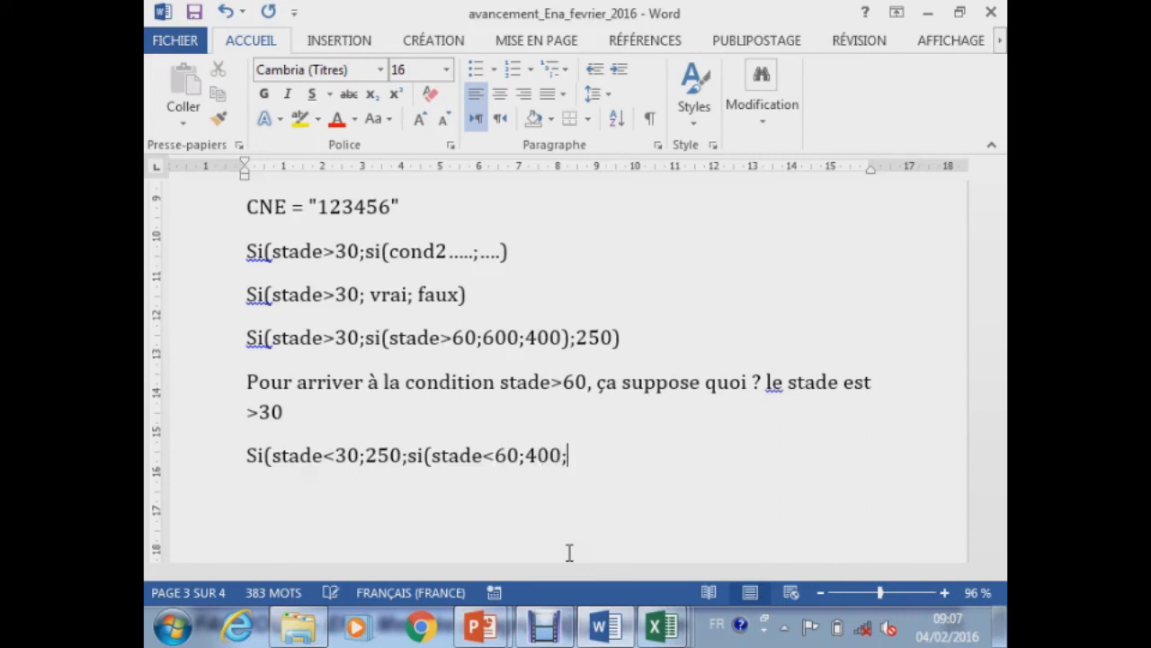
{"action": "type", "text": "600))"}
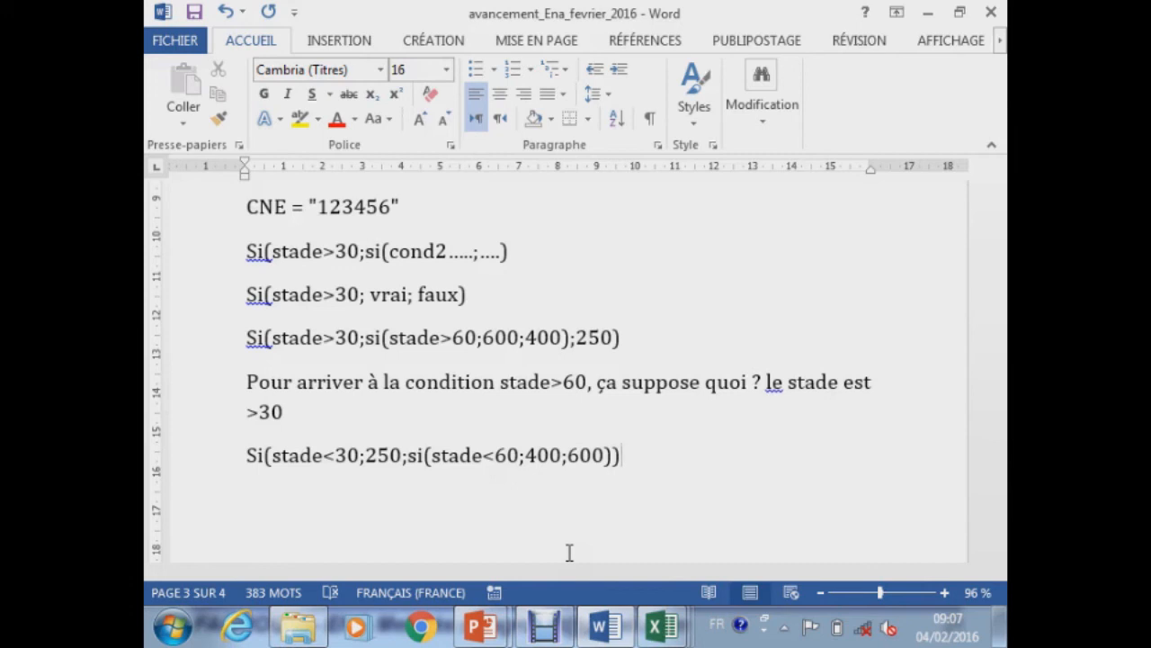
Add a new line with the three-level formula "Si(stade<30;250;si(stade<60;400;si(stade<90;600;800)))"
{"action": "key", "text": "Return"}
{"action": "type", "text": "si"}
{"action": "type", "text": "(stade"}
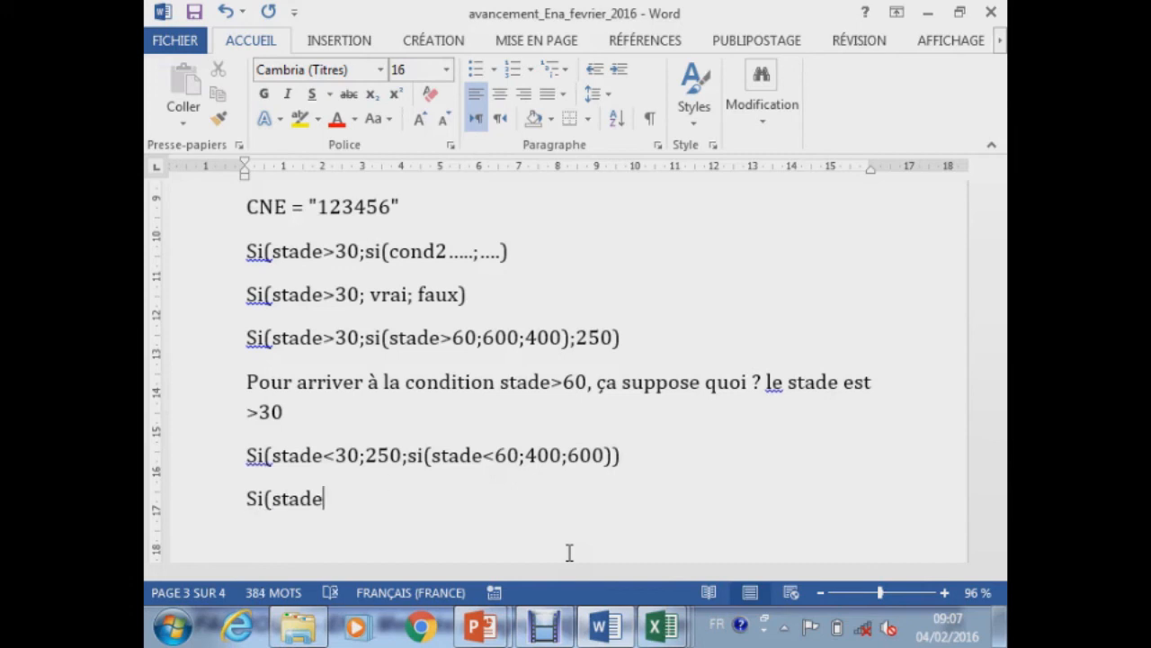
{"action": "type", "text": "<30;250;"}
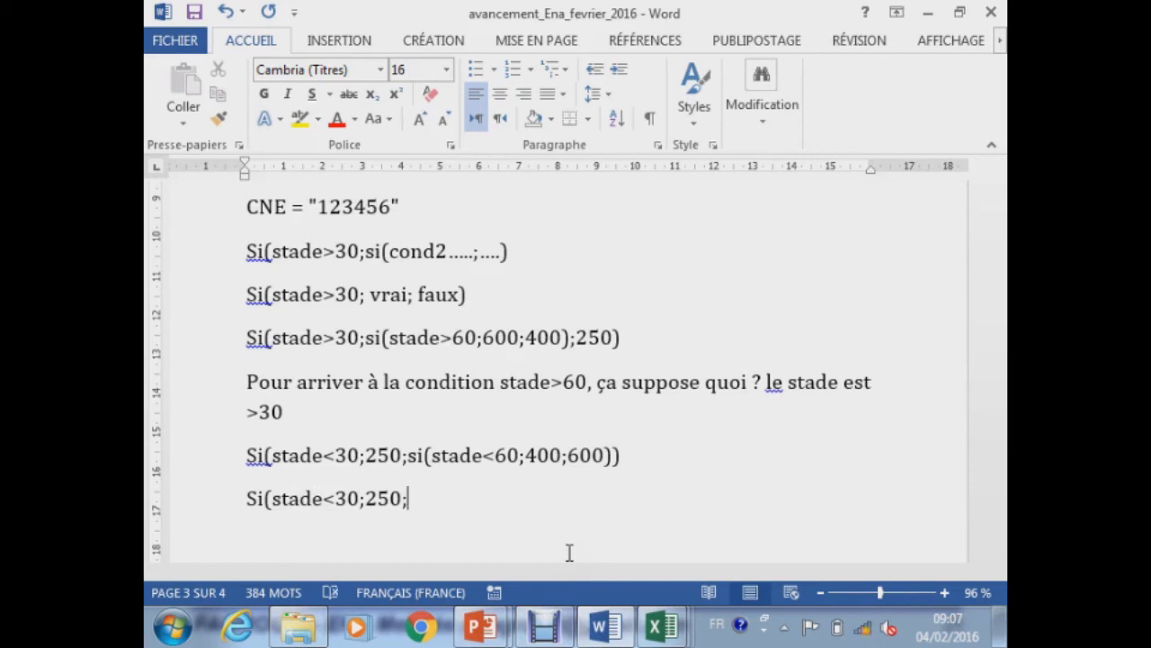
{"action": "type", "text": "si(stade"}
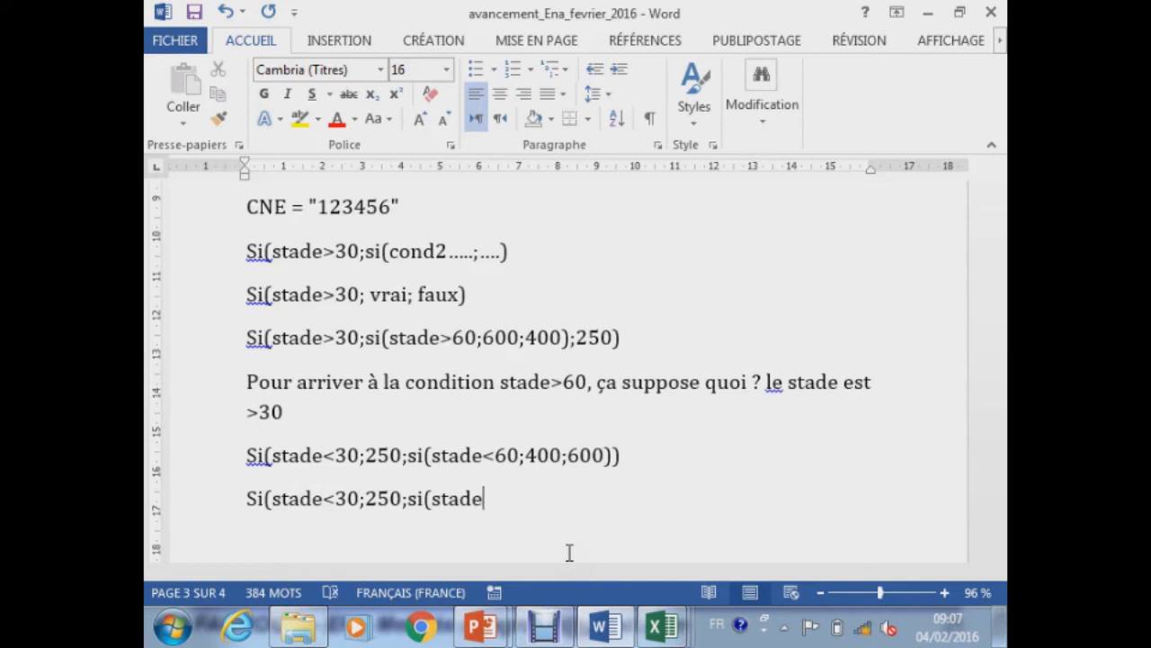
{"action": "type", "text": "<60;400"}
{"action": "type", "text": ";si(sta"}
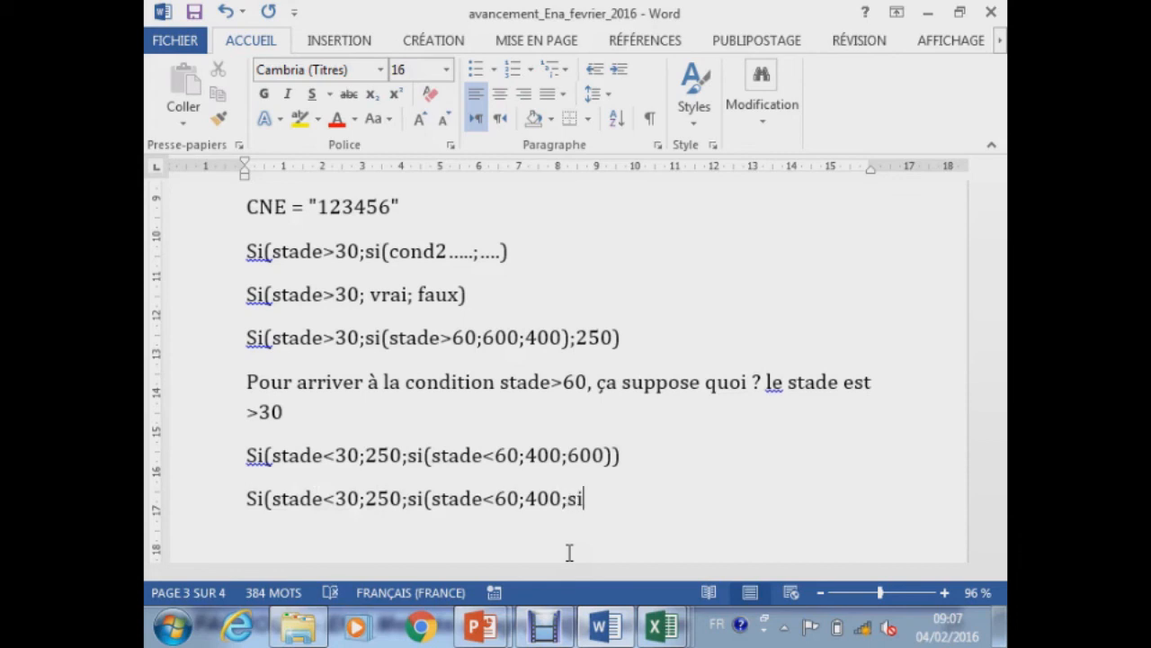
{"action": "type", "text": "de<6"}
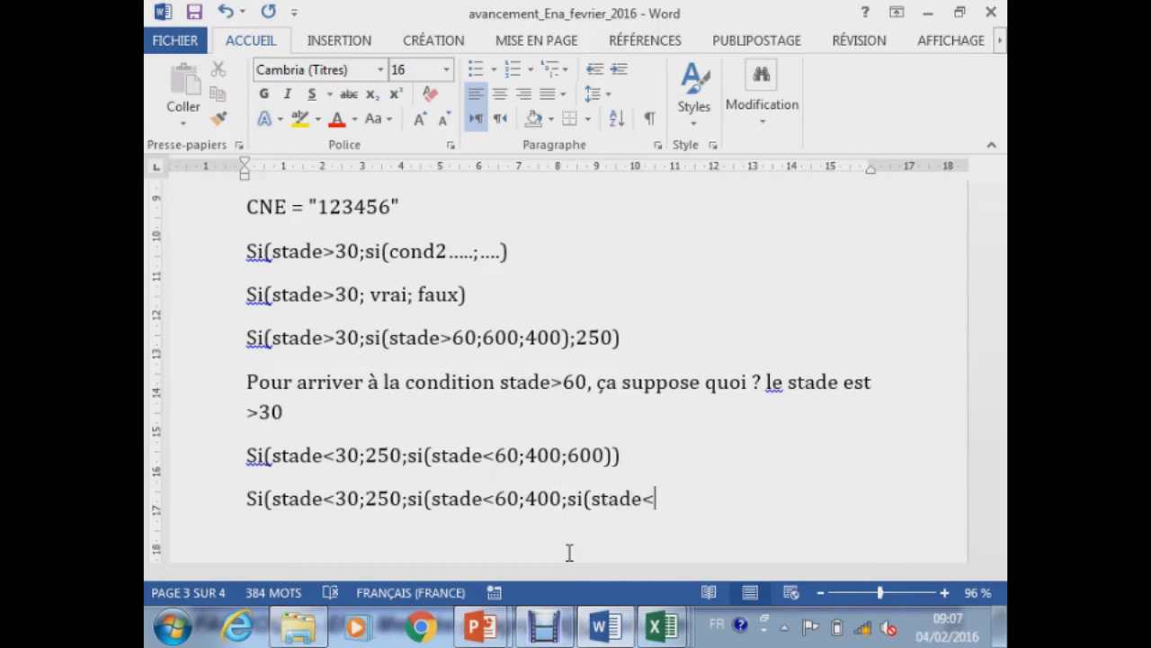
{"action": "key", "text": "BackSpace"}
{"action": "type", "text": "90;600"}
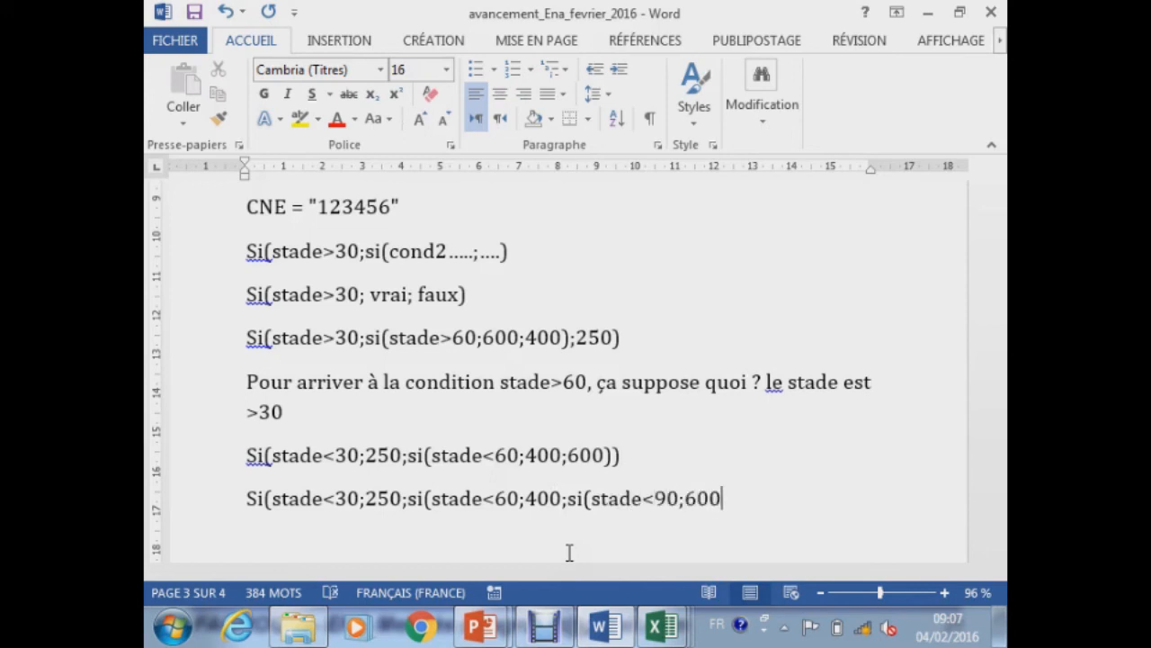
{"action": "type", "text": ";800)"}
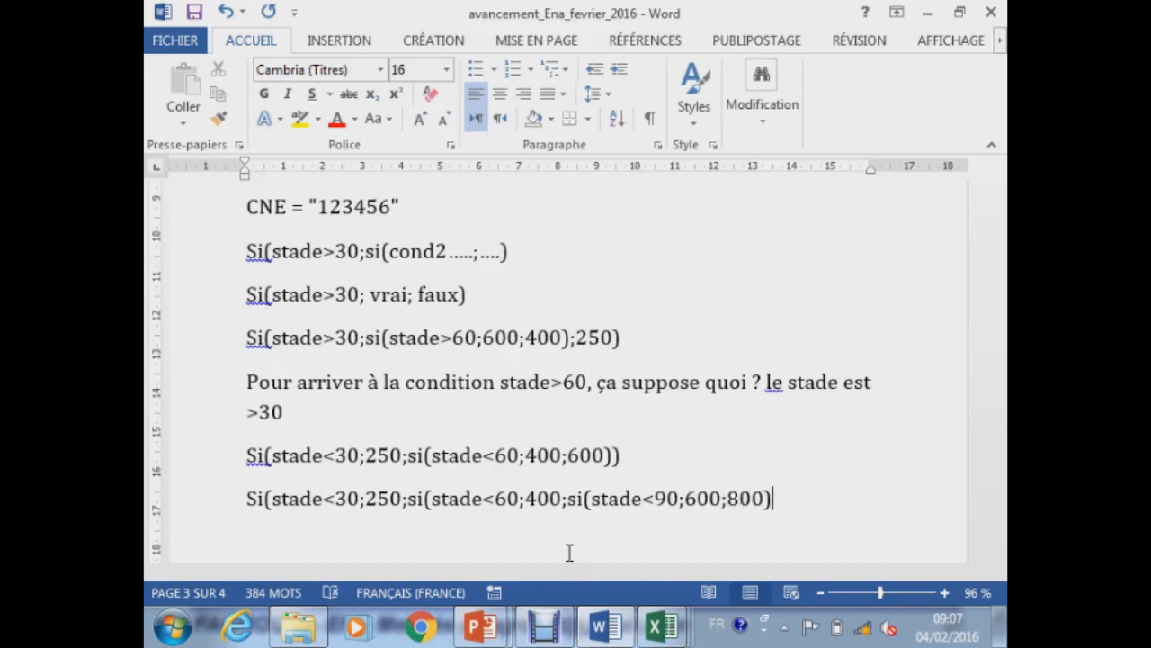
{"action": "type", "text": "))"}
Add another line with the descending formula "Si(stade>=90;800;si(stade(>=60;600;si(stade>=30;400;250)))"
{"action": "scroll", "coordinate": [569, 553], "scroll_direction": "down", "scroll_amount": 1}
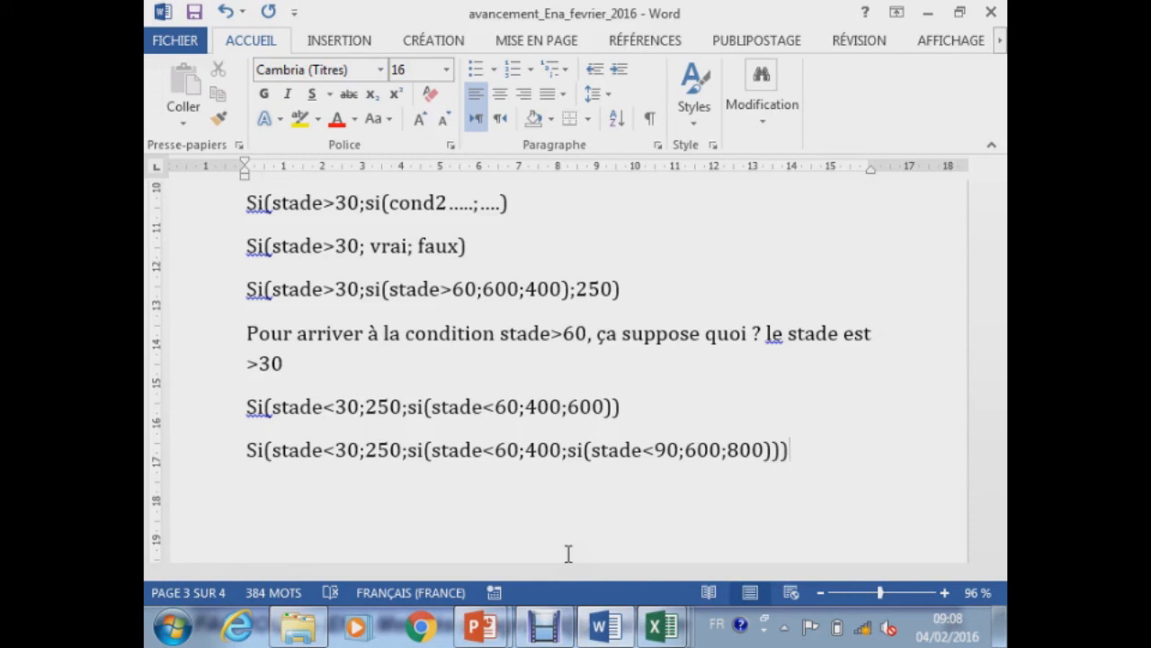
{"action": "key", "text": "Return"}
{"action": "type", "text": "si(stade>"}
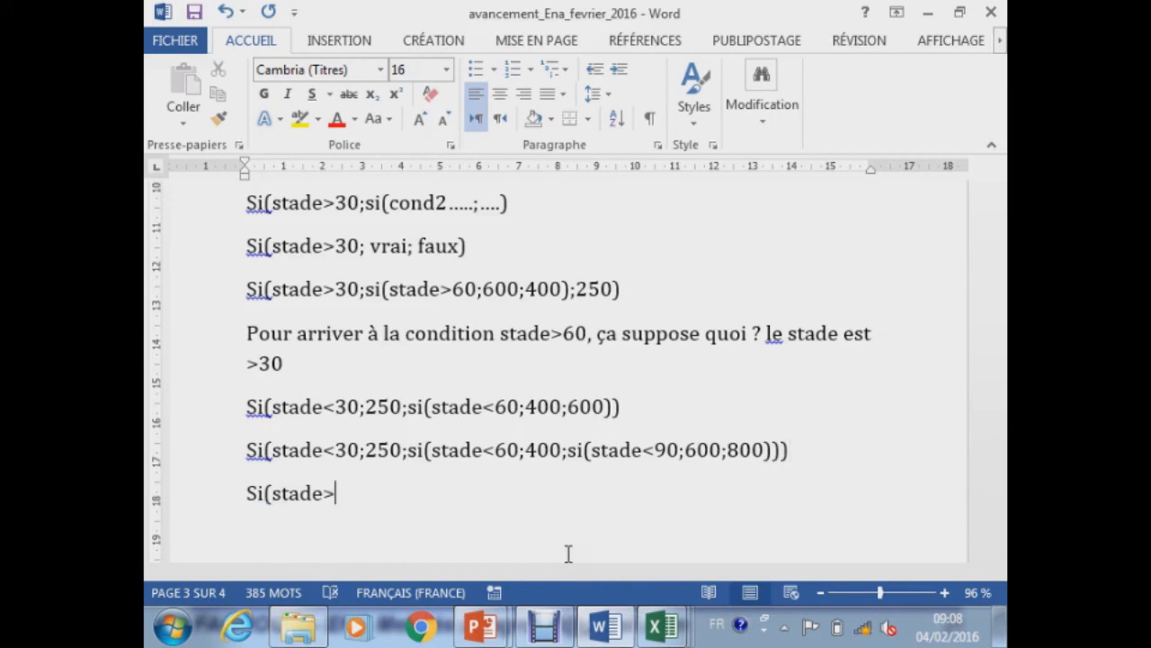
{"action": "type", "text": "=90;"}
{"action": "type", "text": "800"}
{"action": "type", "text": ";si(stade("}
{"action": "type", "text": ">+6"}
{"action": "type", "text": "0"}
{"action": "key", "text": "BackSpace"}
{"action": "key", "text": "BackSpace"}
{"action": "key", "text": "BackSpace"}
{"action": "type", "text": "="}
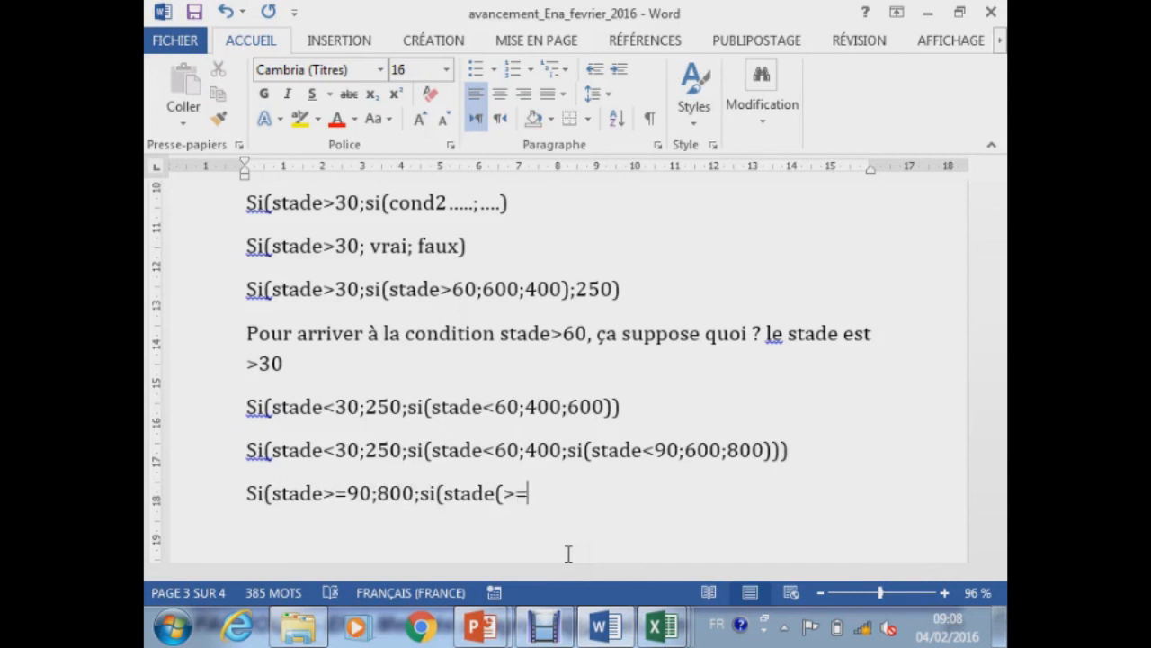
{"action": "type", "text": "60;600"}
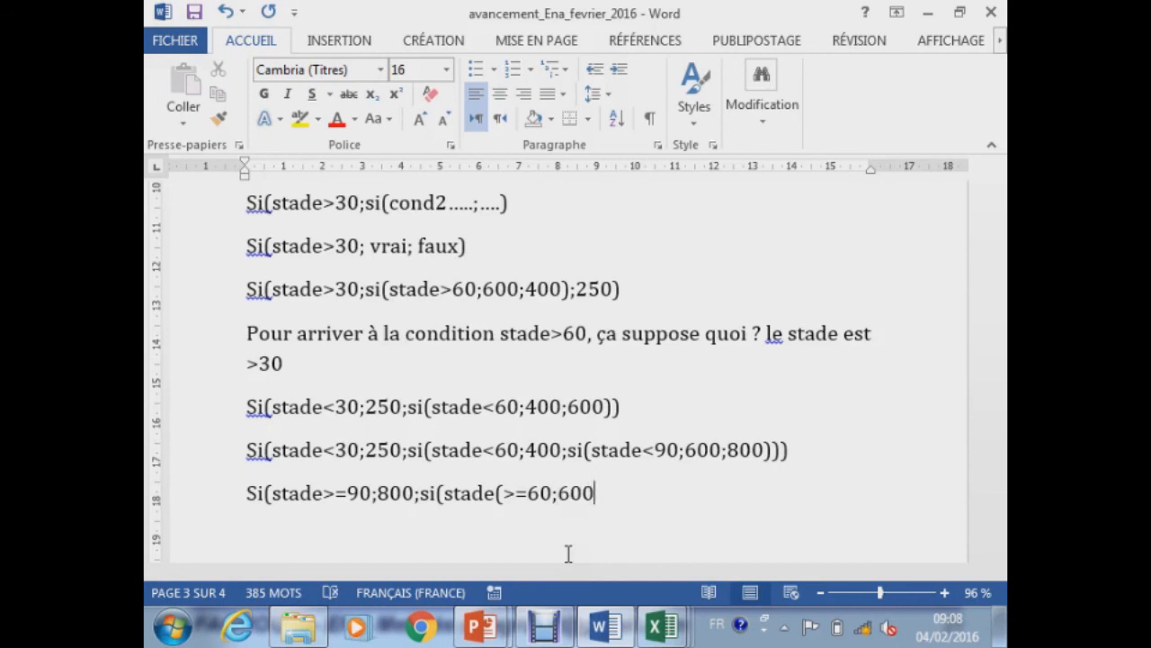
{"action": "type", "text": ";si(stade"}
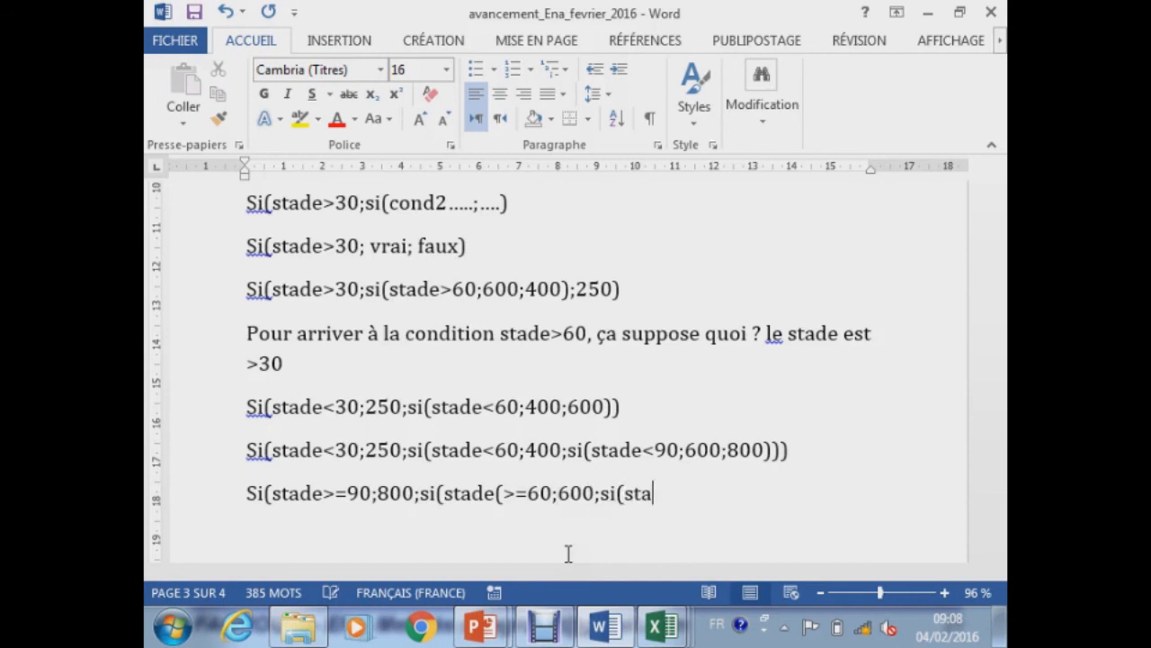
{"action": "type", "text": ">=30;400;250)))"}
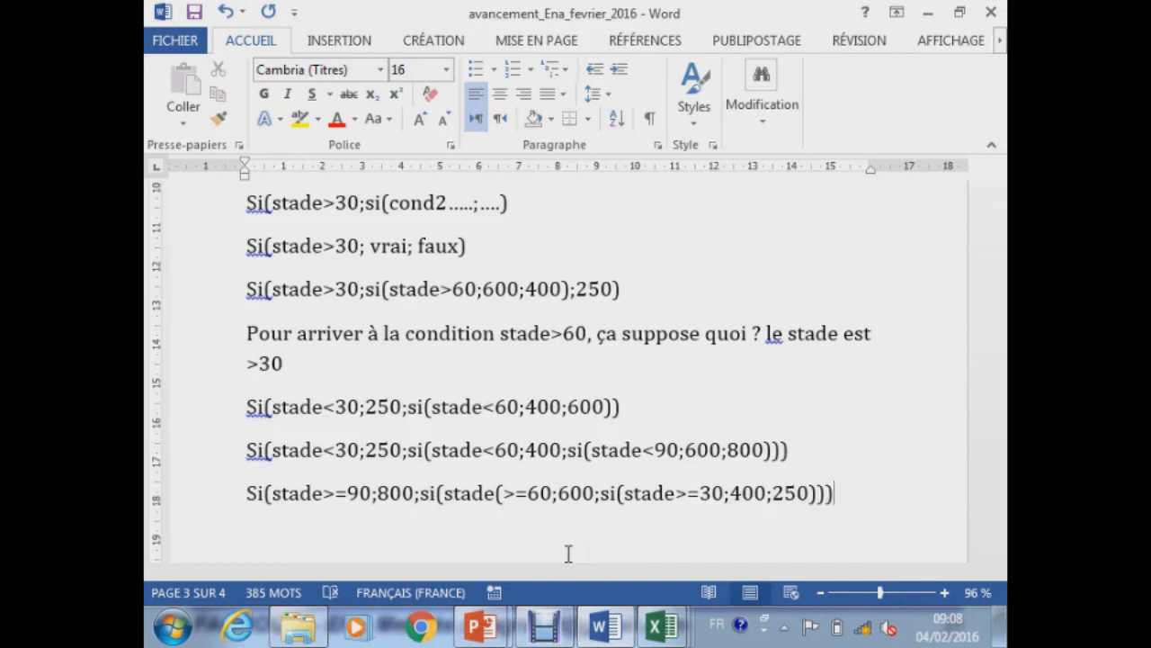
Add a closing line reading "Imbrication des conditions (Si)" below the formulas, correcting its spelling
{"action": "scroll", "coordinate": [569, 553], "scroll_direction": "down", "scroll_amount": 1}
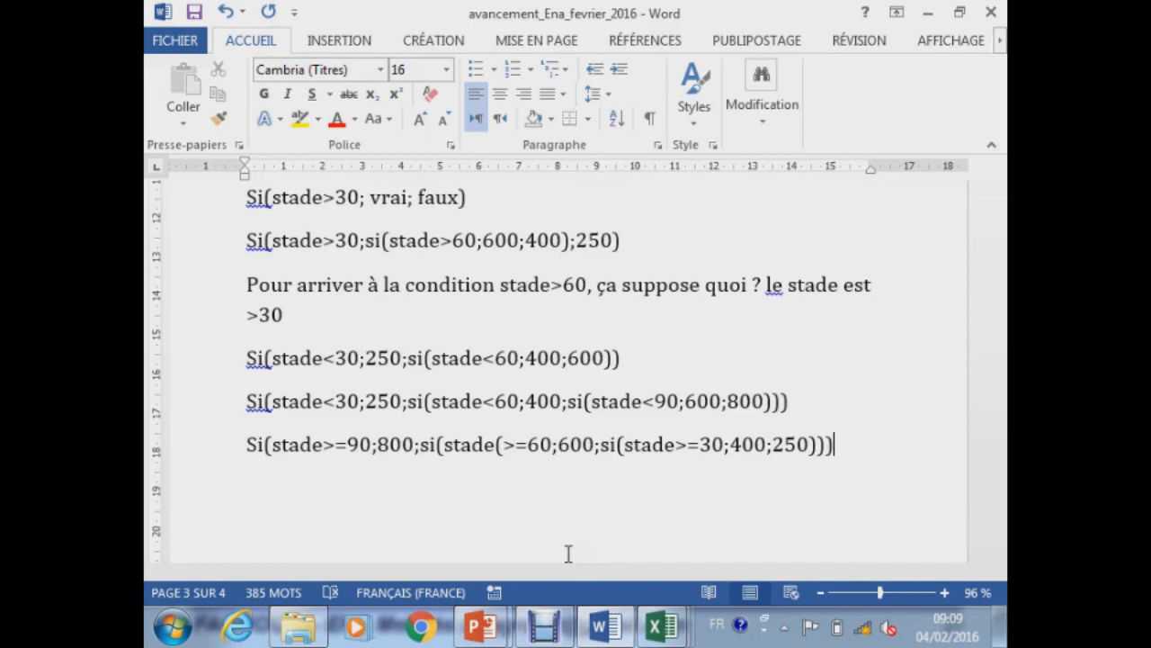
{"action": "key", "text": "Return"}
{"action": "type", "text": "Imribcation des condtions ("}
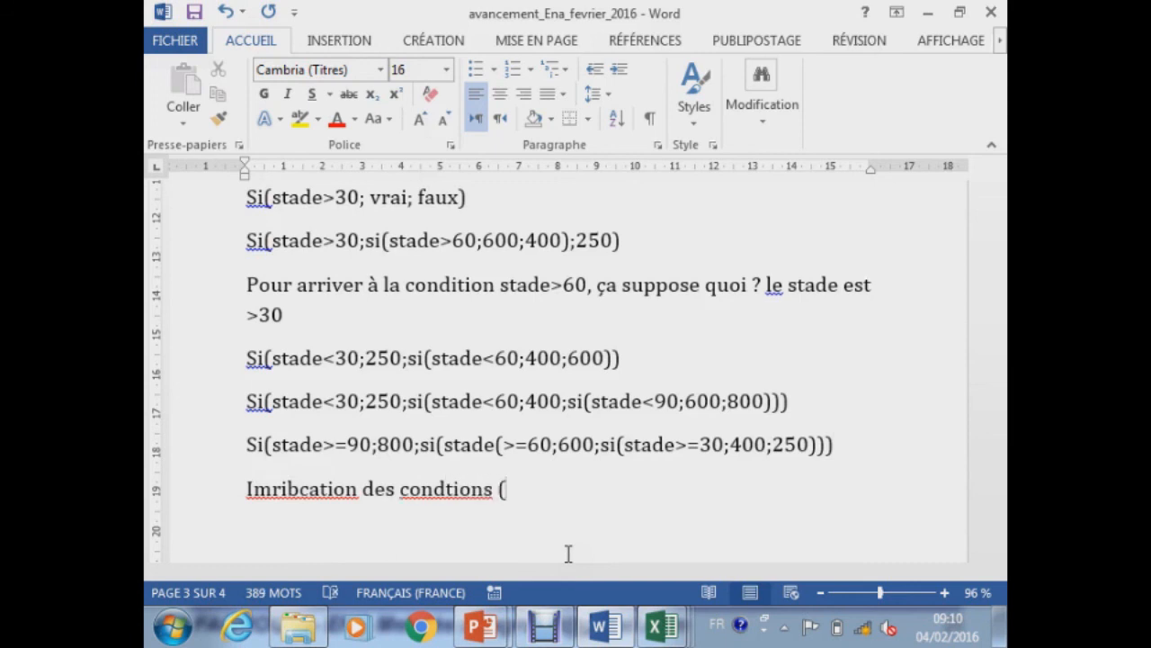
{"action": "type", "text": "Si)"}
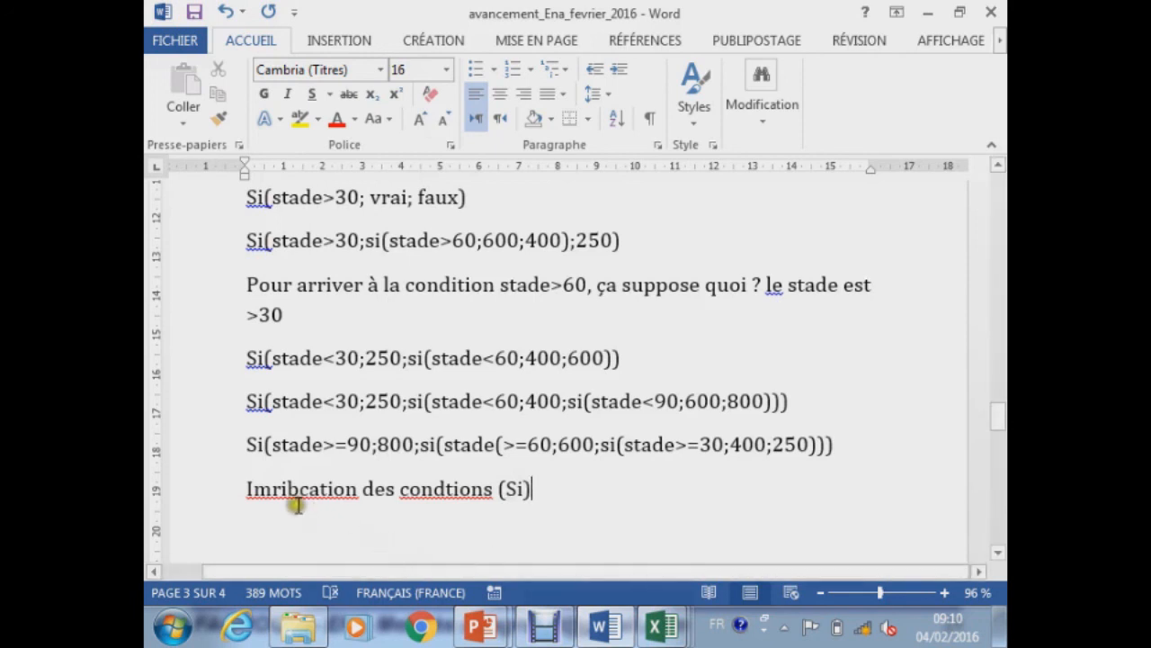
{"action": "left_click", "coordinate": [273, 488]}
{"action": "type", "text": "b"}
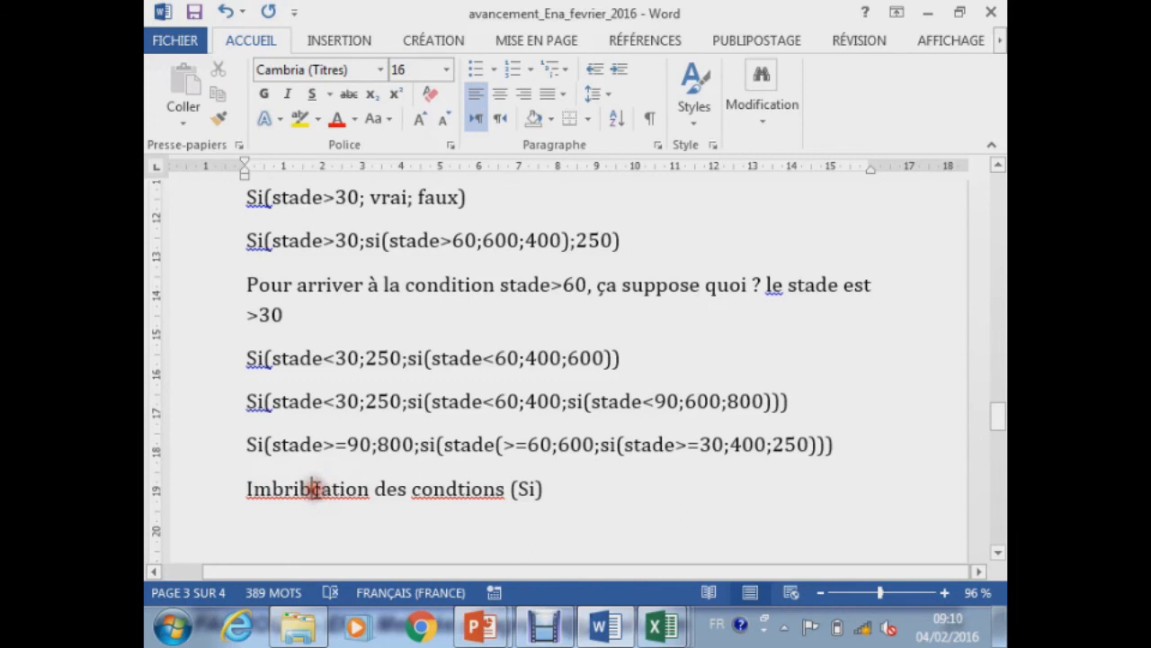
{"action": "left_click", "coordinate": [317, 489]}
{"action": "key", "text": "BackSpace"}
{"action": "left_click", "coordinate": [452, 489]}
{"action": "type", "text": "i"}
{"action": "left_click", "coordinate": [556, 489]}
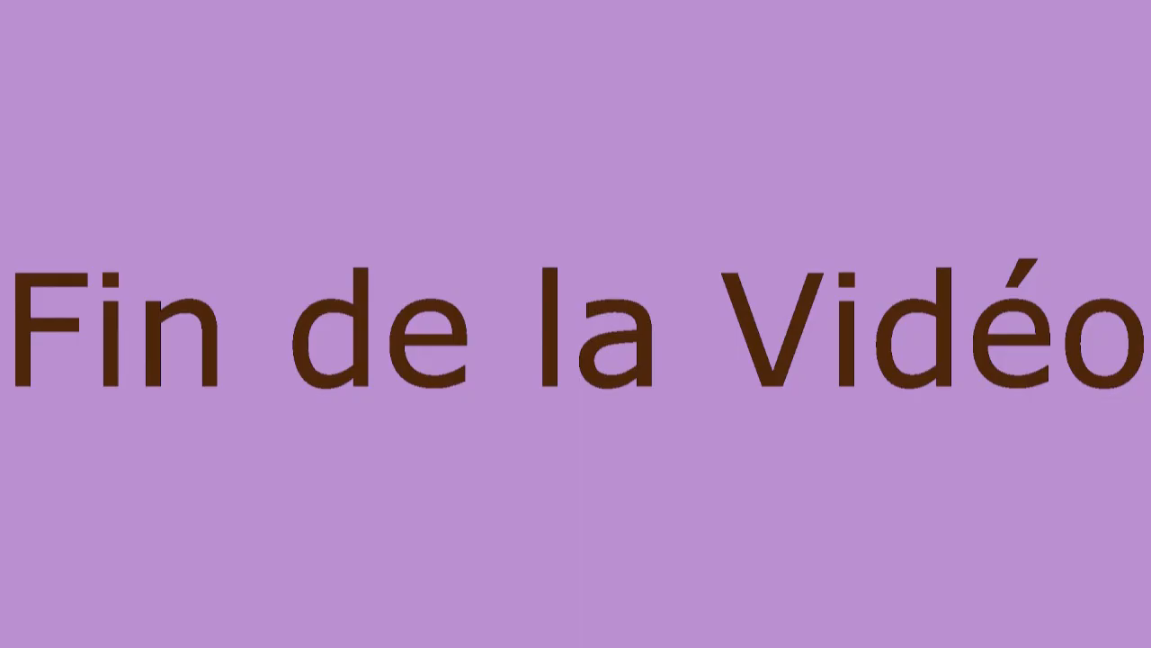